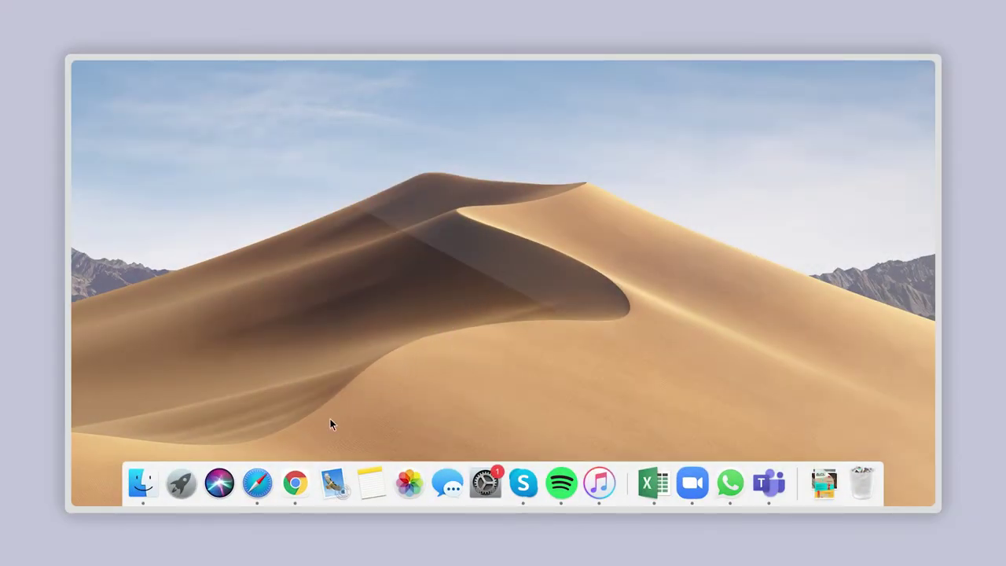
Step: Launch Safari from the Dock so it opens on the Google homepage
{"action": "left_click", "coordinate": [249, 484]}
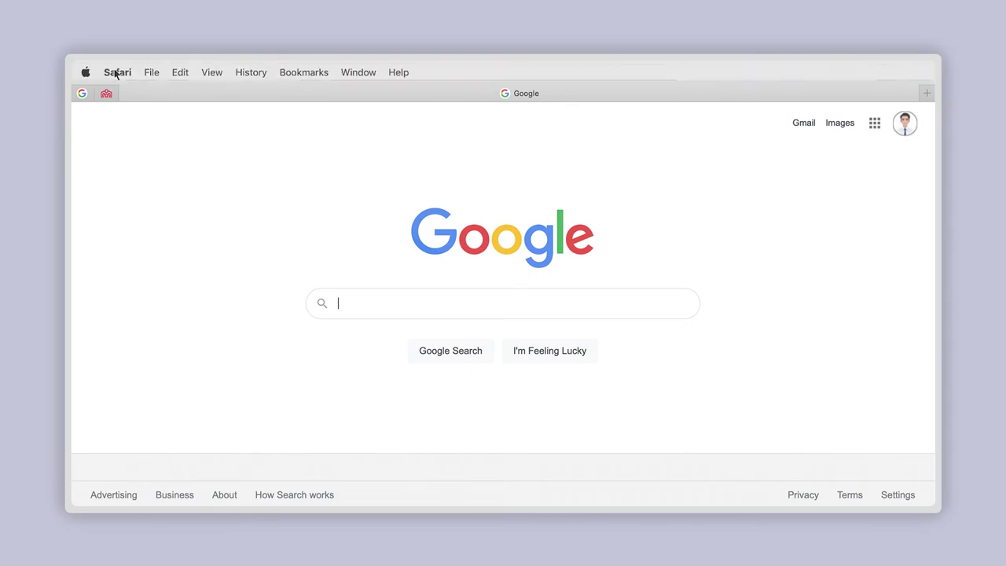
Step: Clear all history through Safari > Clear History with the range set to 'all history'
{"action": "left_click", "coordinate": [115, 73]}
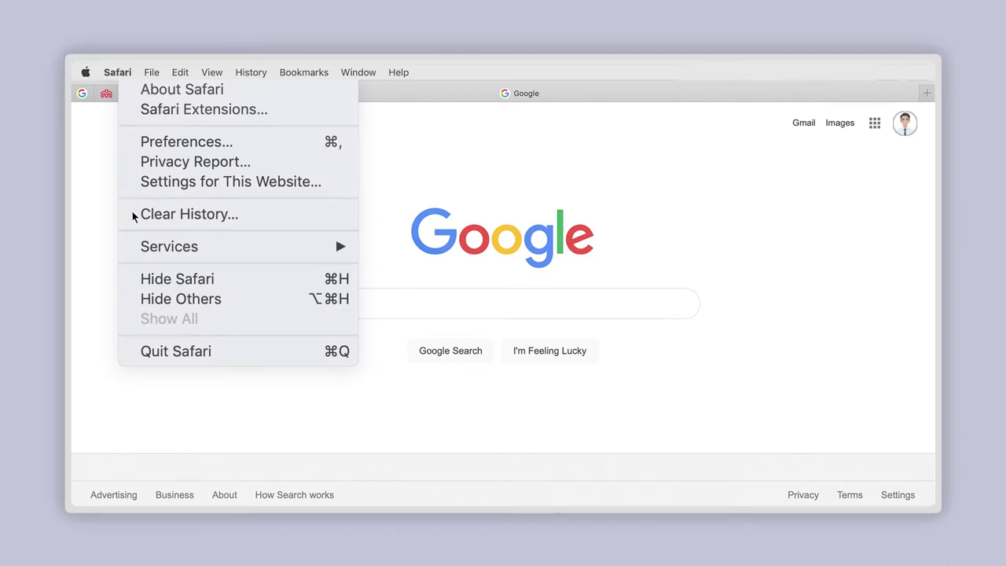
{"action": "left_click", "coordinate": [235, 215]}
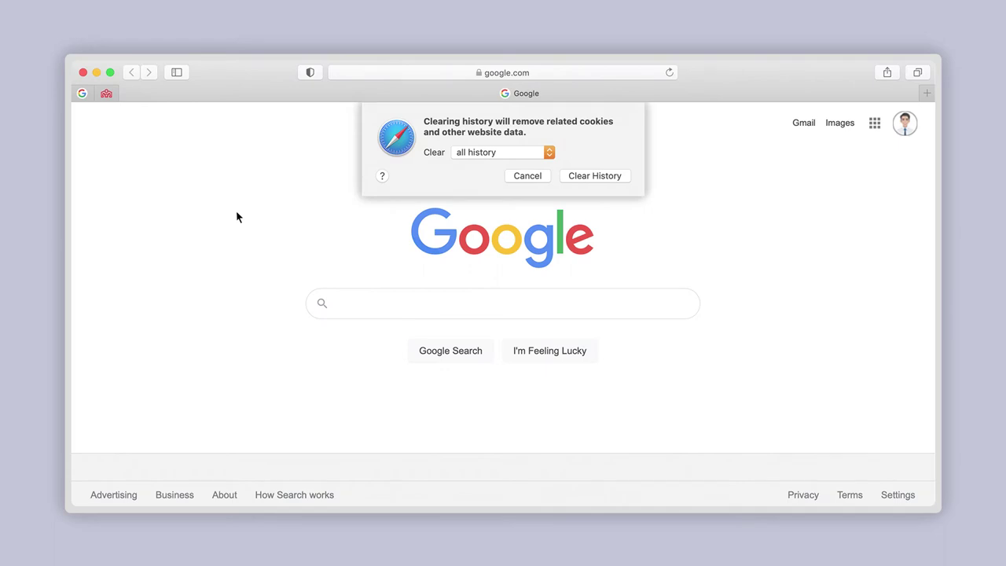
{"action": "left_click", "coordinate": [546, 152]}
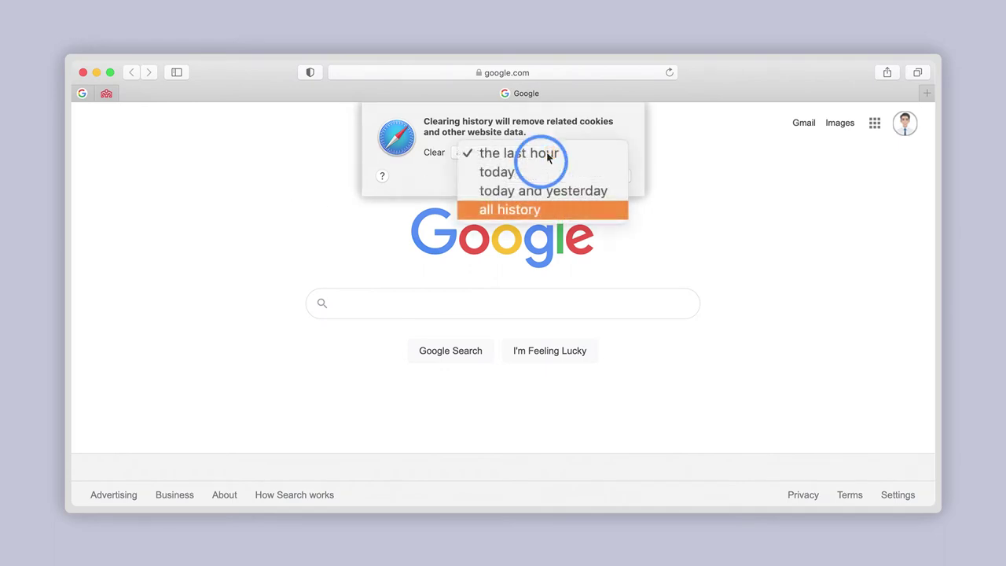
{"action": "left_click", "coordinate": [522, 209]}
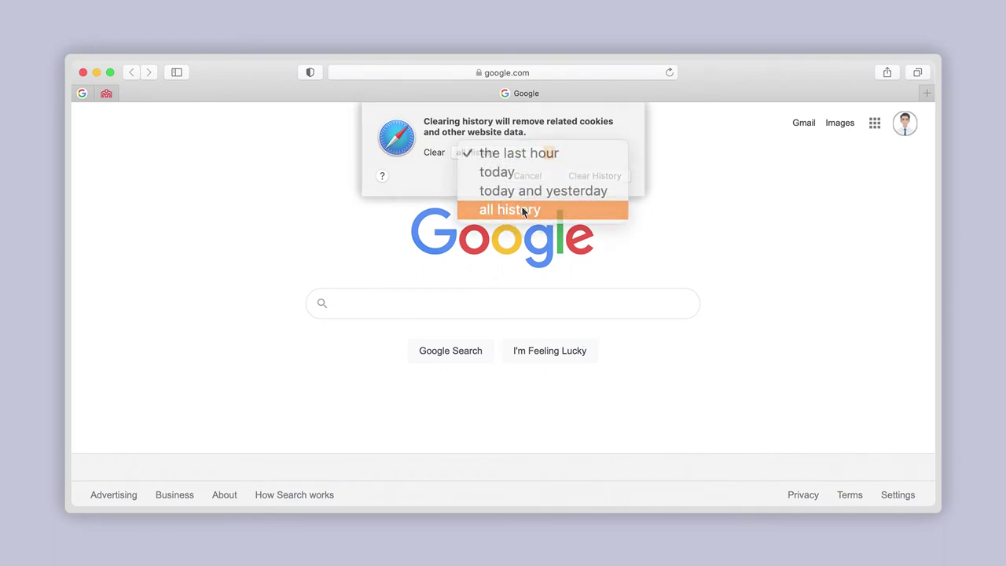
{"action": "left_click", "coordinate": [587, 176]}
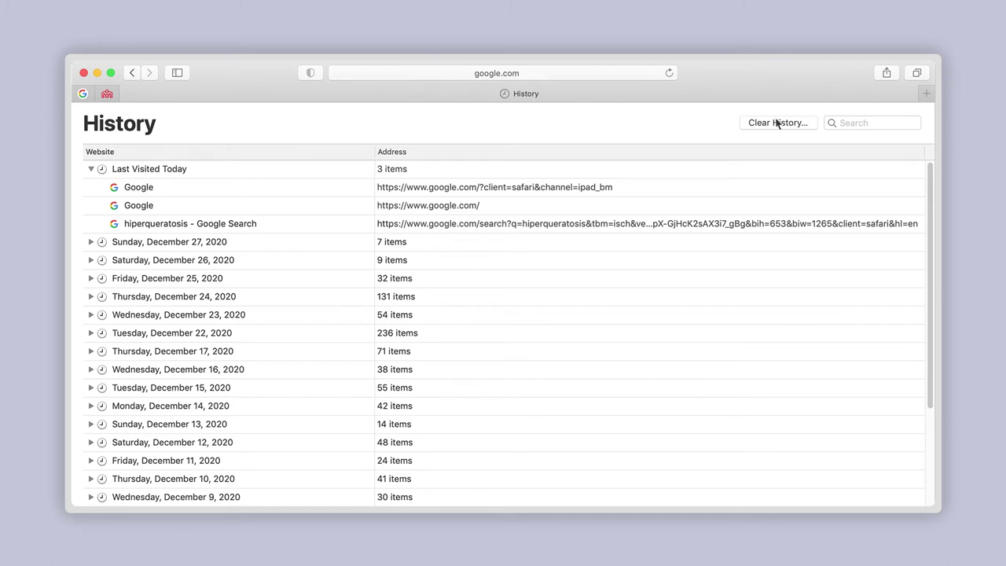
Step: Bring up the clear-history prompt offering last hour, today, yesterday or all history
{"action": "left_click", "coordinate": [776, 122]}
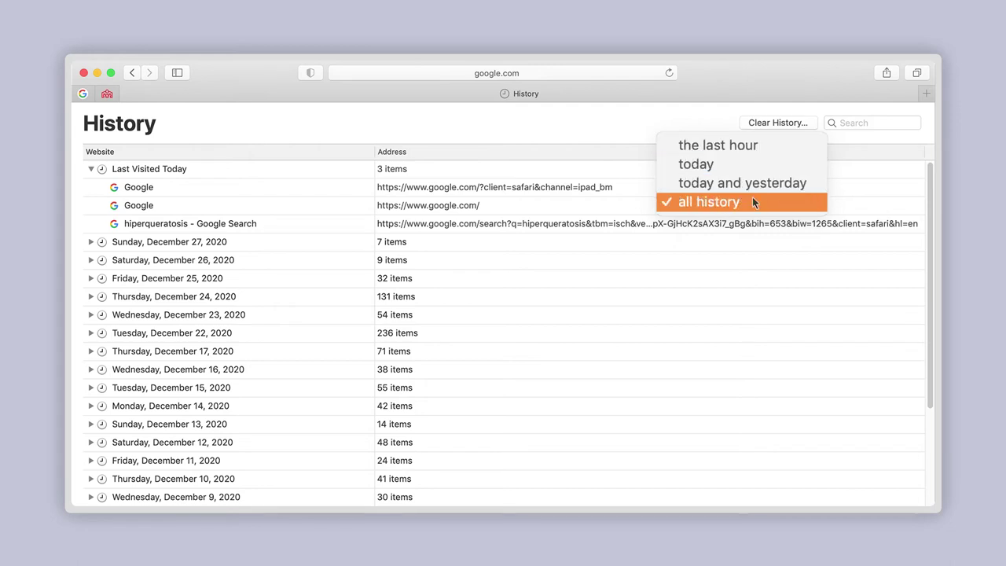
Step: Set the Clear range to 'the last hour' and confirm clearing it
{"action": "left_click", "coordinate": [726, 145]}
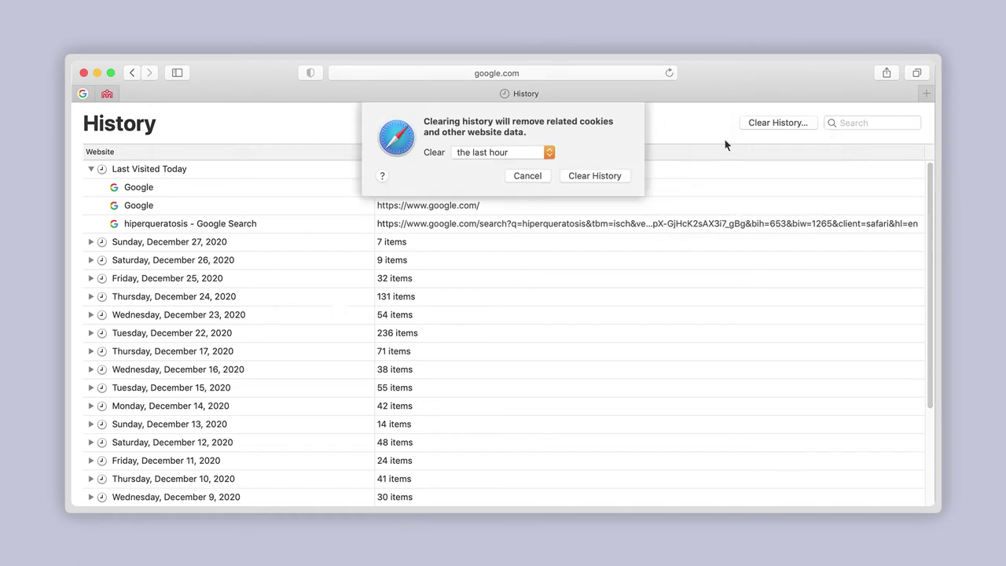
{"action": "left_click", "coordinate": [593, 176]}
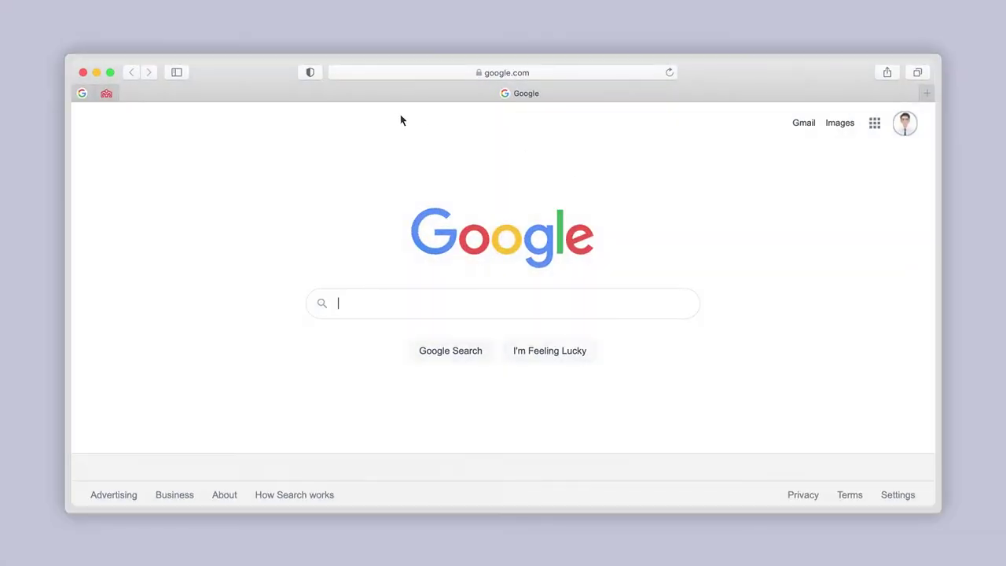
Step: Show all history and expand Sunday, December 27, 2020 to reveal its six visits
{"action": "mouse_move", "coordinate": [250, 59]}
{"action": "left_click", "coordinate": [250, 72]}
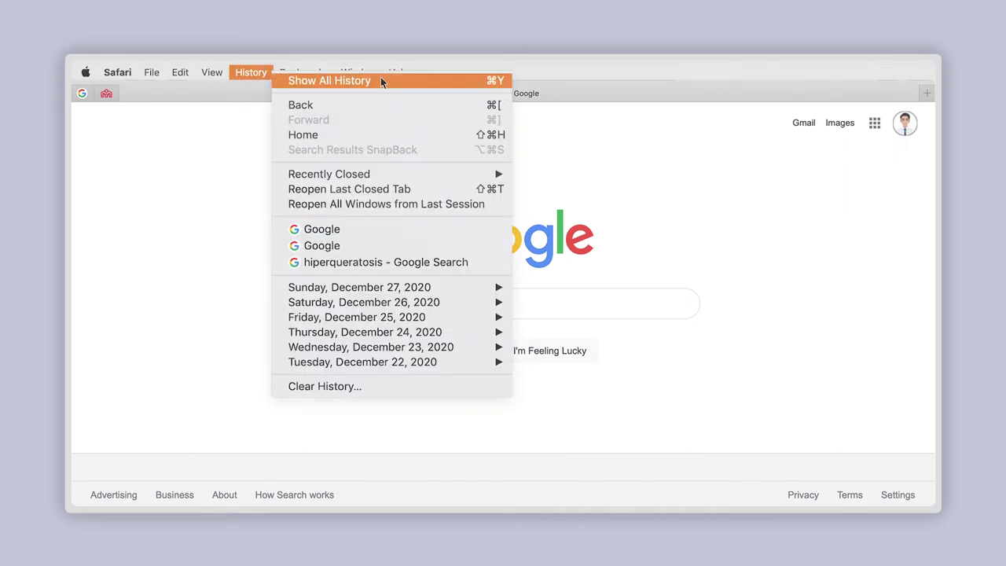
{"action": "left_click", "coordinate": [381, 80]}
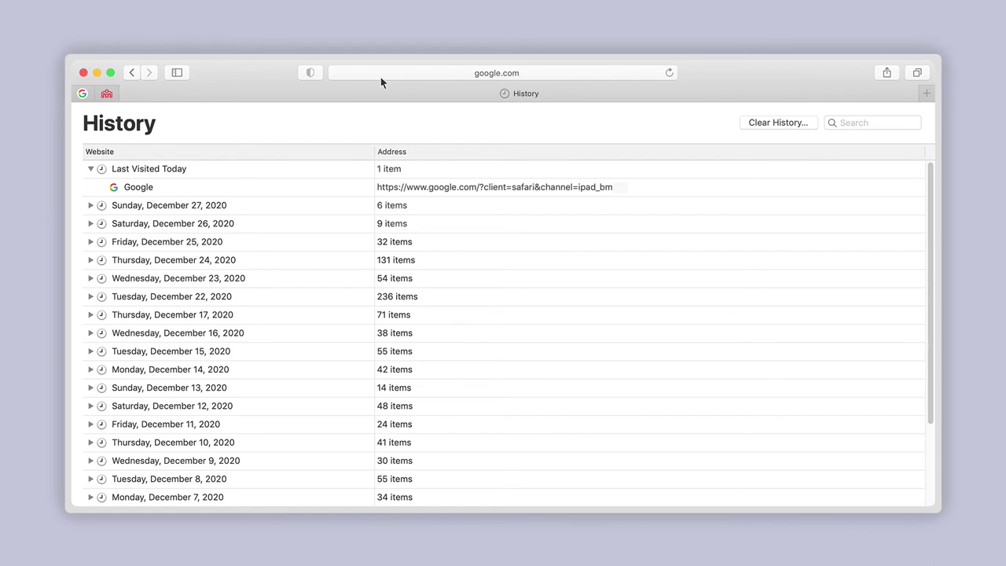
{"action": "left_click", "coordinate": [91, 206]}
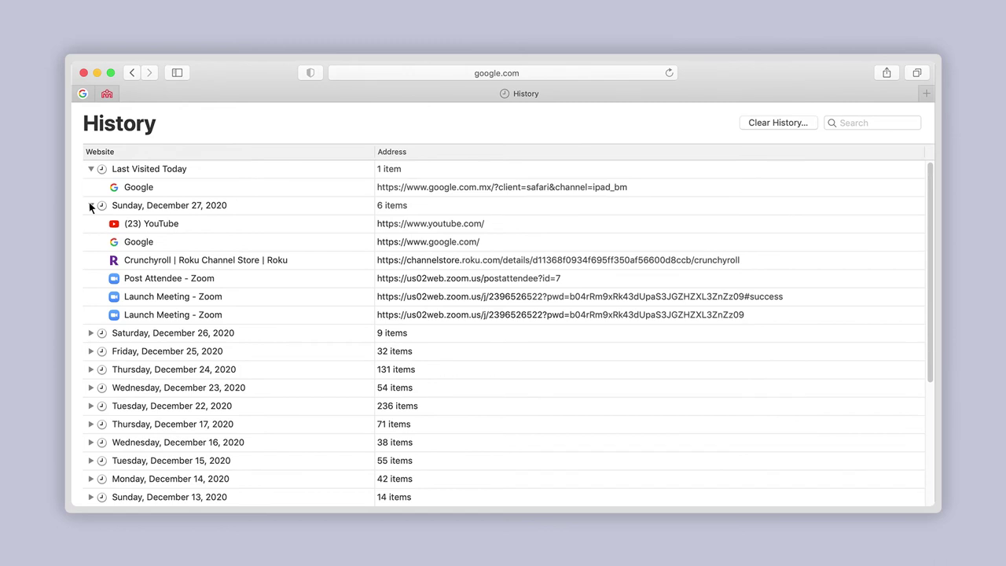
Step: Delete the December 27 YouTube history entry from its right-click menu
{"action": "right_click", "coordinate": [400, 223]}
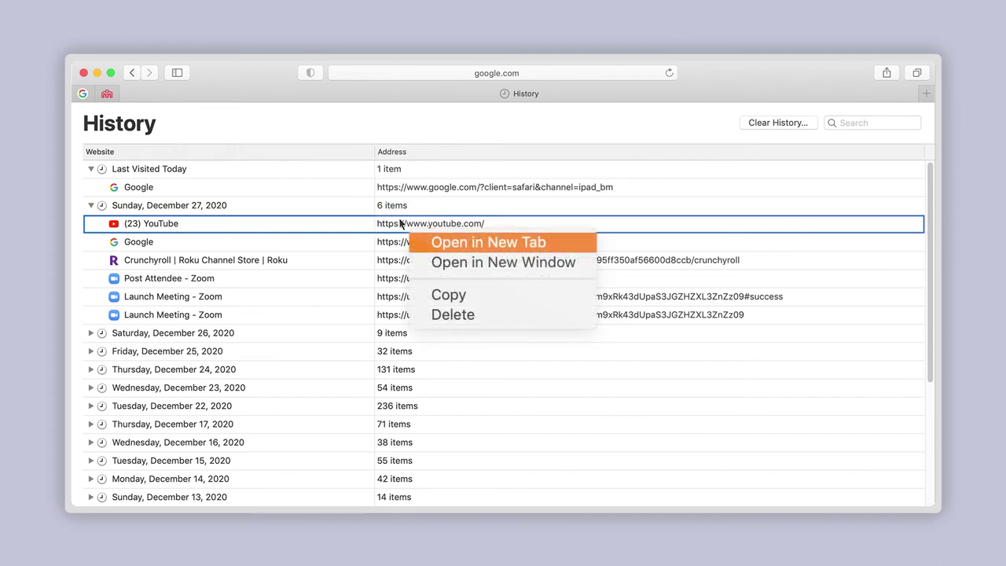
{"action": "left_click", "coordinate": [450, 314]}
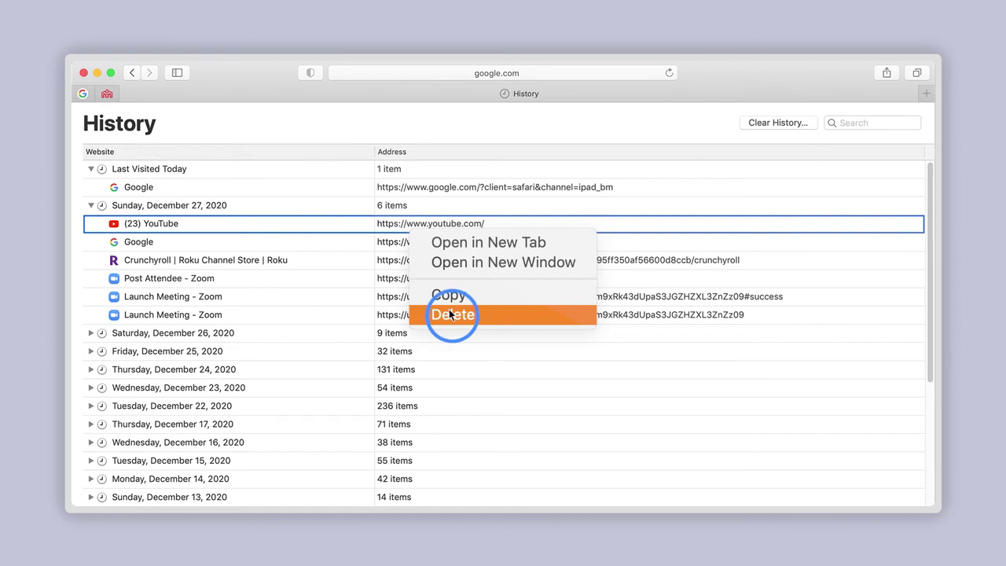